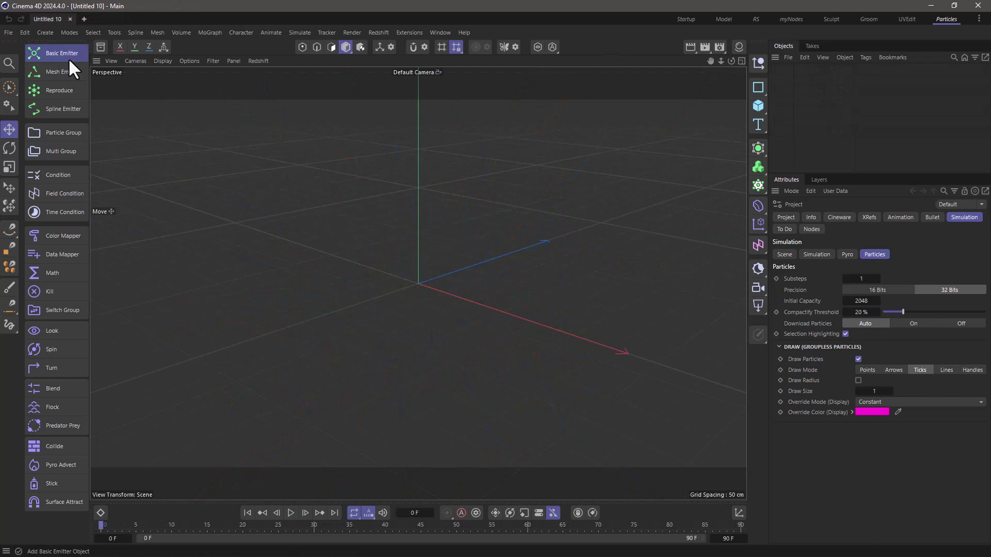
# - Set the Basic Emitter's emission shape to Sphere
pyautogui.click(66, 55)
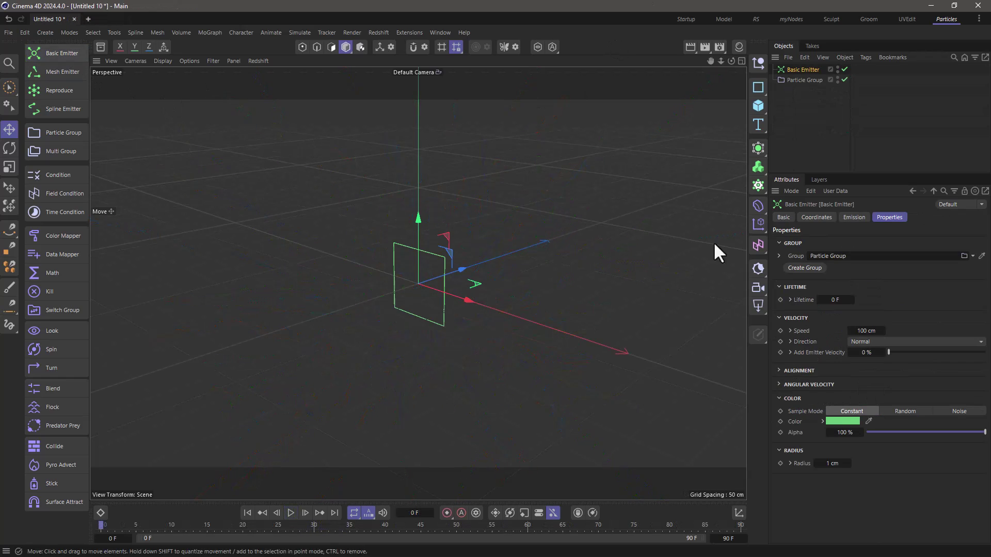
pyautogui.click(856, 219)
pyautogui.click(841, 240)
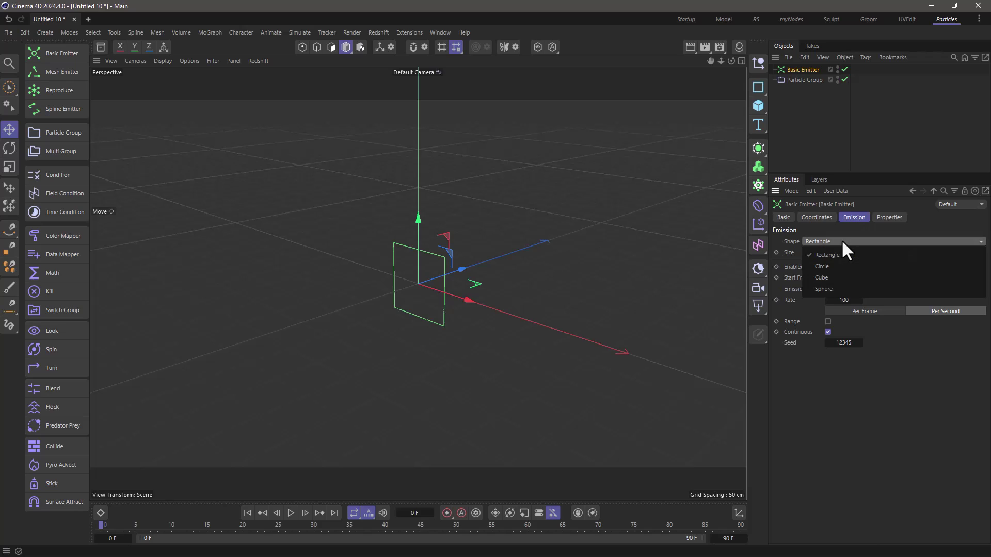
pyautogui.click(843, 285)
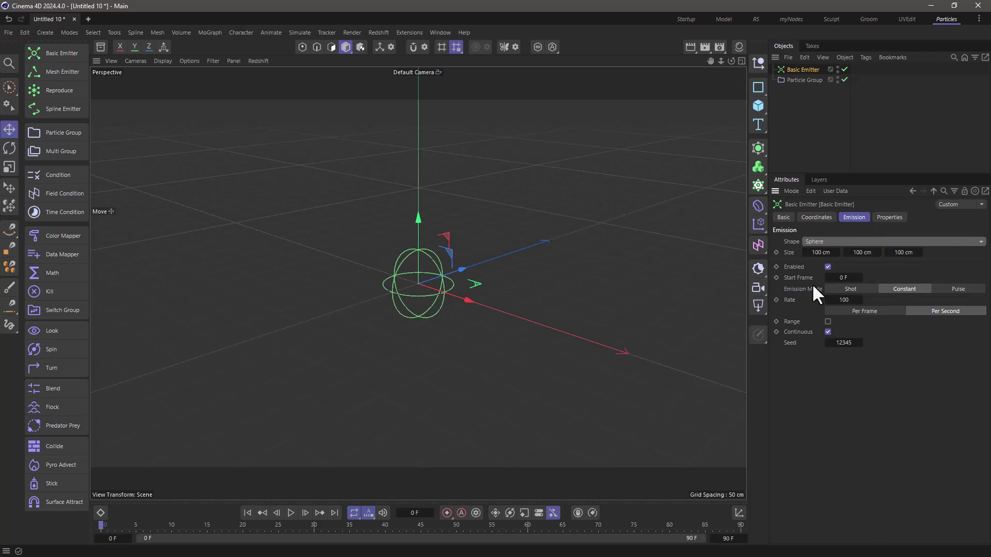
# - Add a Turbulence force and place it inside the Particle Group
pyautogui.click(300, 32)
pyautogui.moveTo(310, 51)
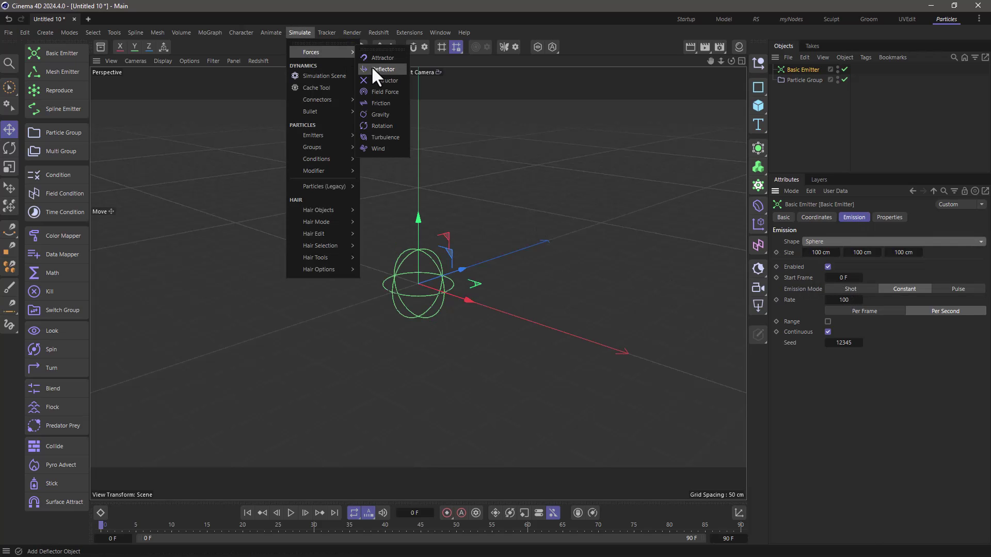
pyautogui.click(385, 137)
pyautogui.moveTo(809, 71); pyautogui.dragTo(811, 90)
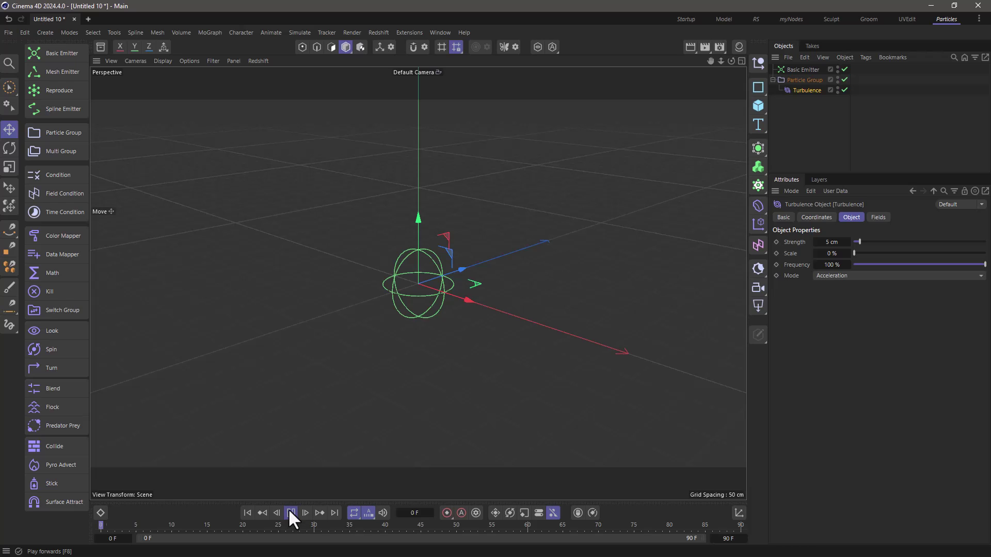
# - Set Turbulence strength to 36.8 cm, scale to 19.26% and frequency to 48.05%
pyautogui.click(291, 512)
pyautogui.moveTo(882, 243); pyautogui.dragTo(907, 241)
pyautogui.click(877, 253)
pyautogui.click(916, 264)
pyautogui.click(902, 242)
# - Replay the preview, then enable Draw Radius on the Particle Group
pyautogui.click(247, 512)
pyautogui.click(291, 513)
pyautogui.click(290, 511)
pyautogui.click(246, 513)
pyautogui.click(789, 80)
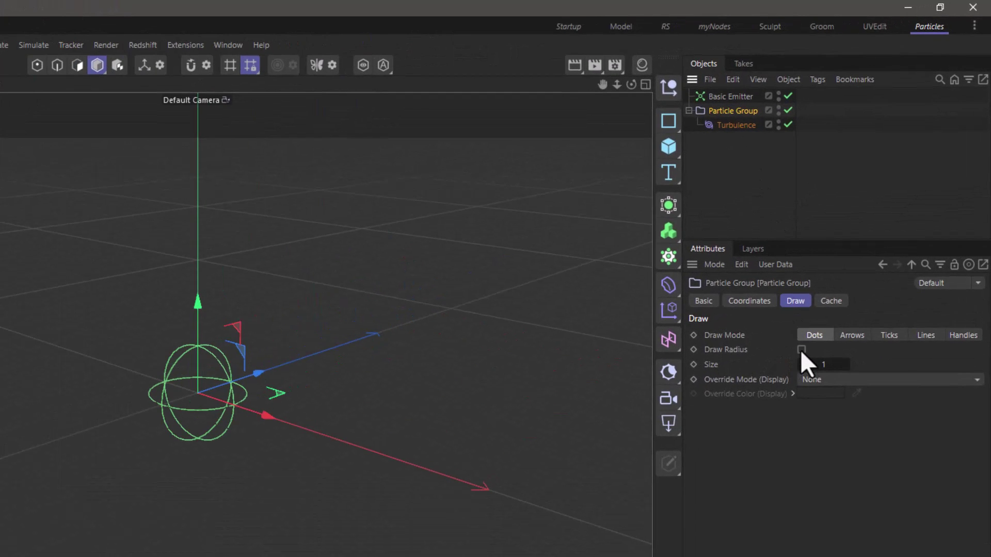
pyautogui.click(801, 350)
# - Set the Basic Emitter's particle radius to 5 cm
pyautogui.click(728, 98)
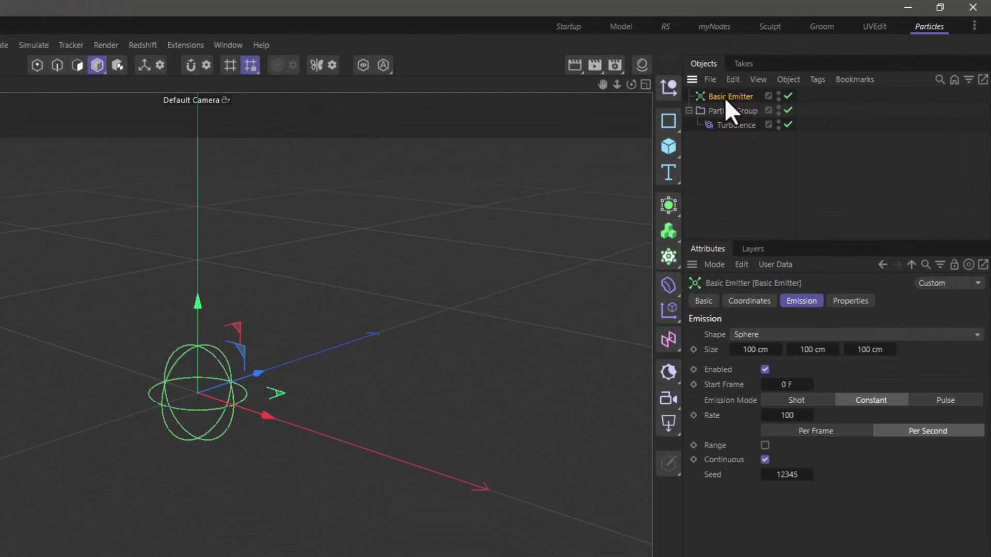
pyautogui.click(852, 301)
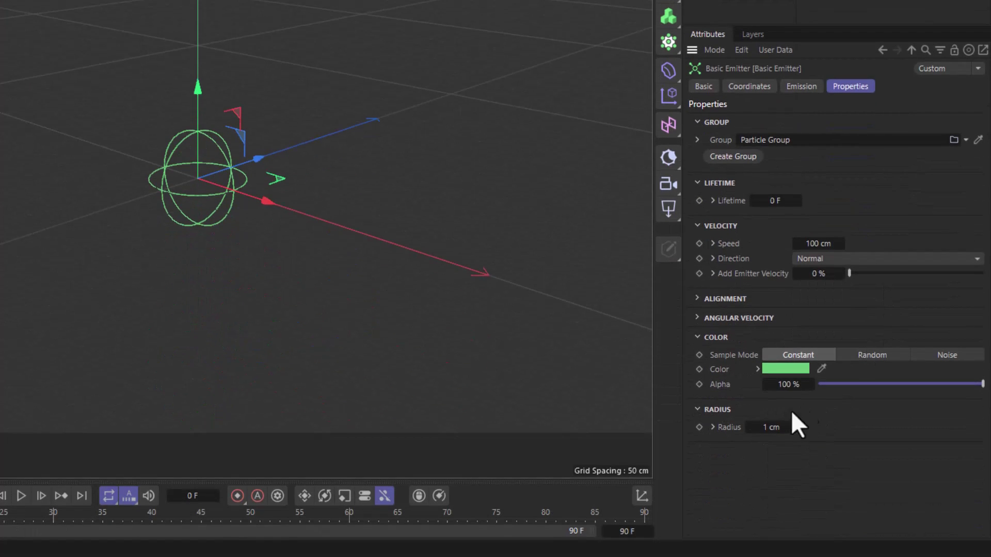
pyautogui.doubleClick(780, 427)
pyautogui.write('5')
pyautogui.press('Return')
# - Colour particles randomly from the Full Colors gradient preset and preview the simulation
pyautogui.click(866, 354)
pyautogui.scroll(-3, 846, 376)
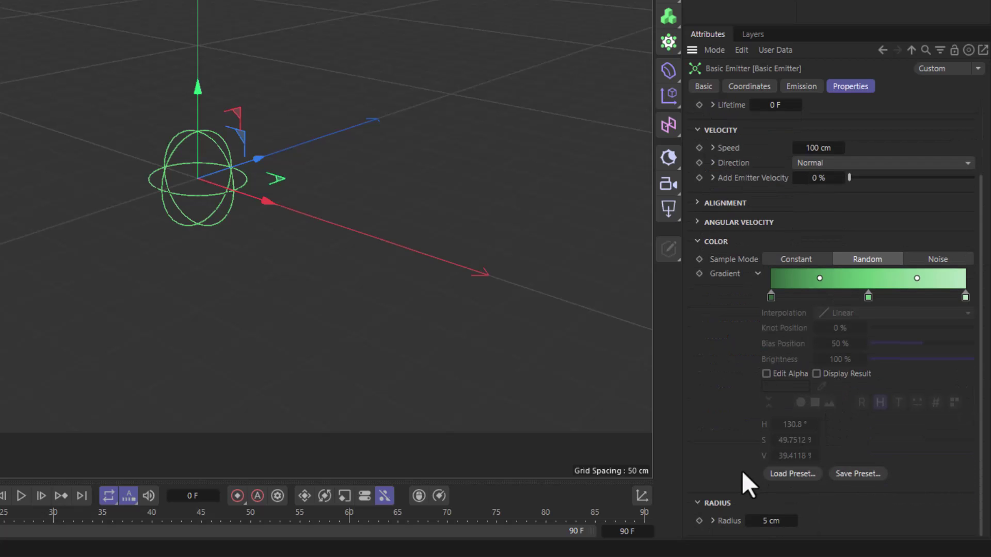
pyautogui.click(777, 475)
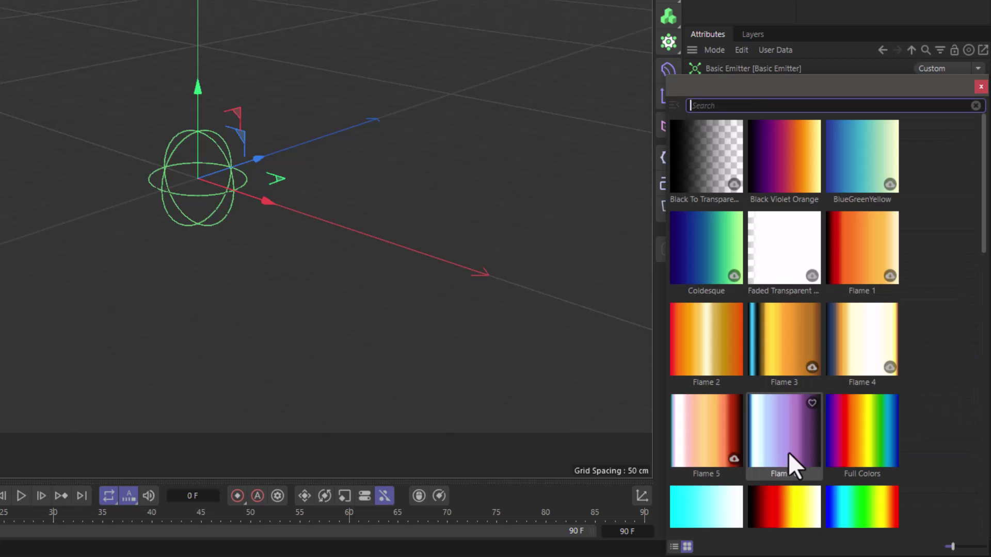
pyautogui.doubleClick(857, 441)
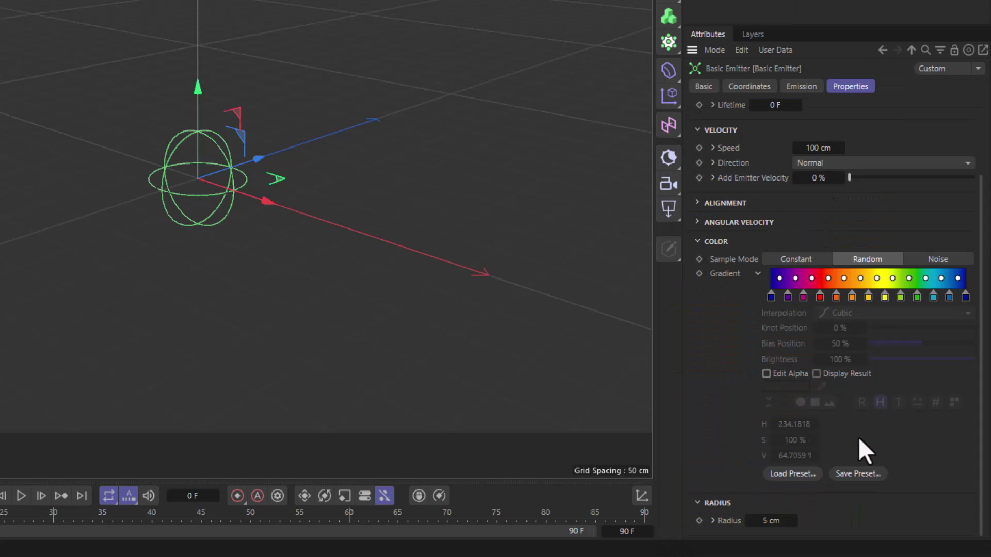
pyautogui.click(21, 496)
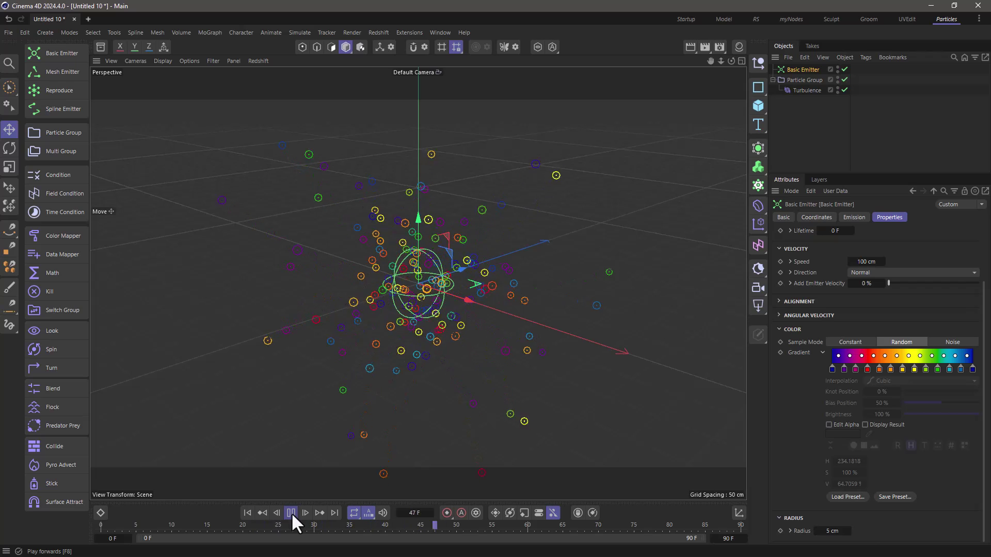
pyautogui.click(291, 512)
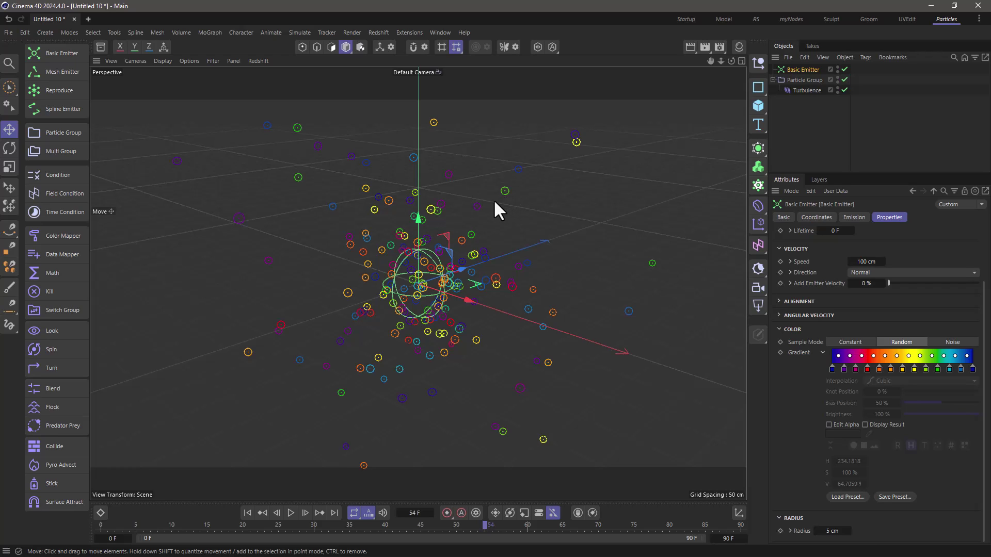
# - Add a Reproduce modifier, rename its particle group 'repro', and nest Reproduce below Turbulence
pyautogui.click(60, 91)
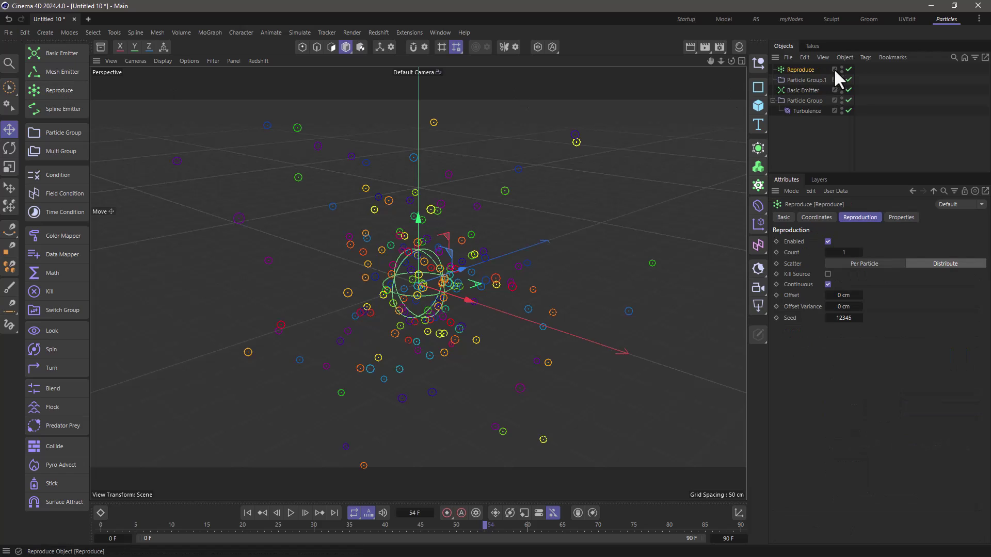
pyautogui.moveTo(797, 80); pyautogui.dragTo(797, 116)
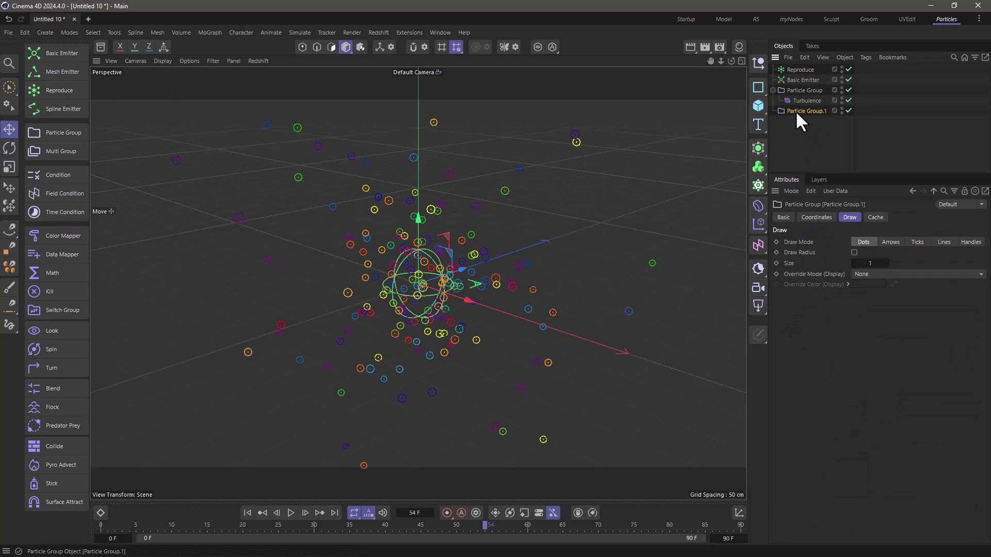
pyautogui.doubleClick(795, 111)
pyautogui.write('repro')
pyautogui.press('Return')
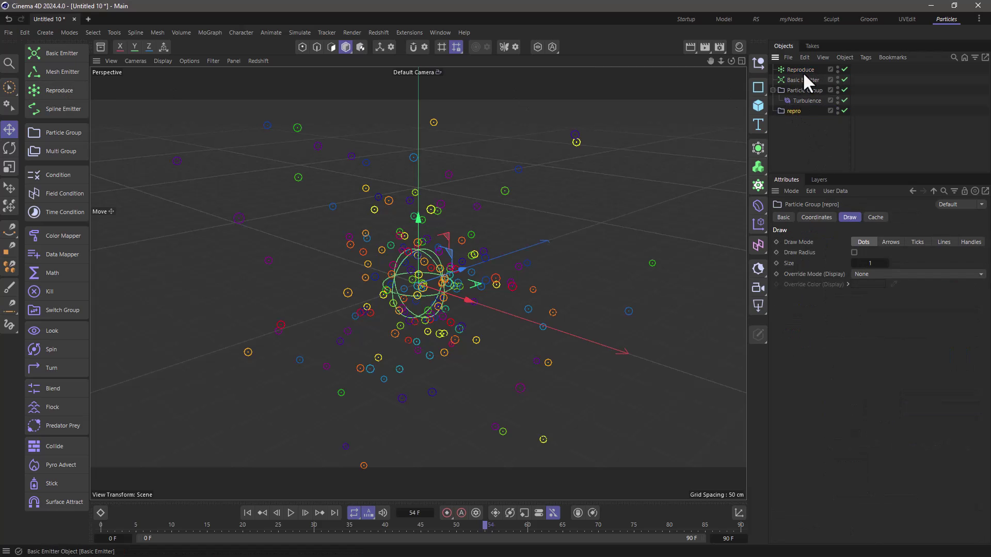
pyautogui.moveTo(795, 69); pyautogui.dragTo(806, 100)
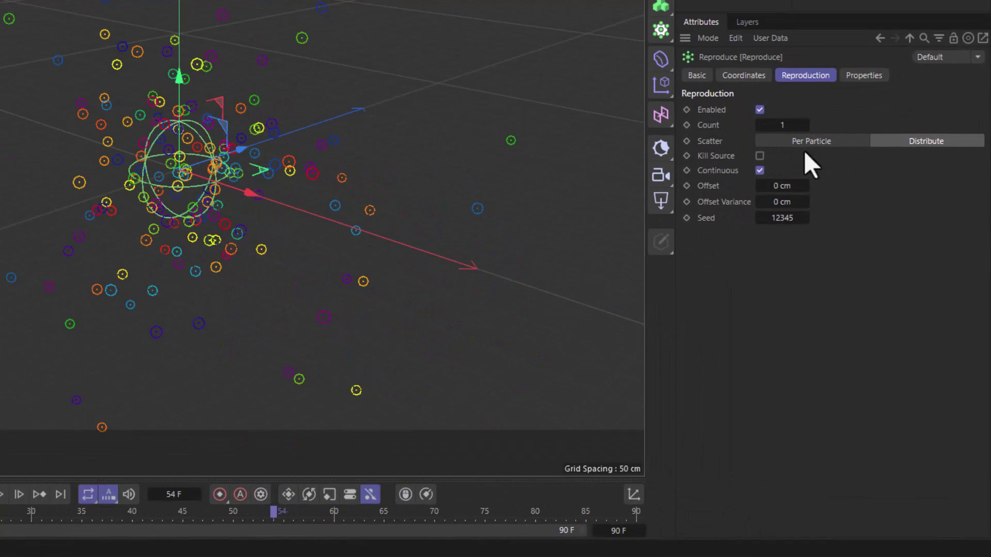
# - Set Reproduce Scatter to Per Particle and Mode to Constant, then preview the trails
pyautogui.click(803, 141)
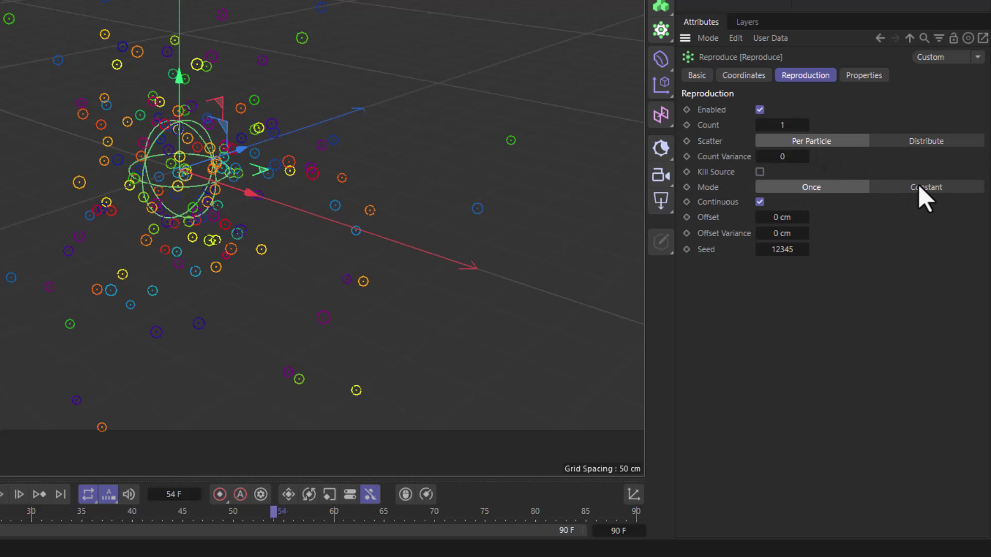
pyautogui.click(915, 186)
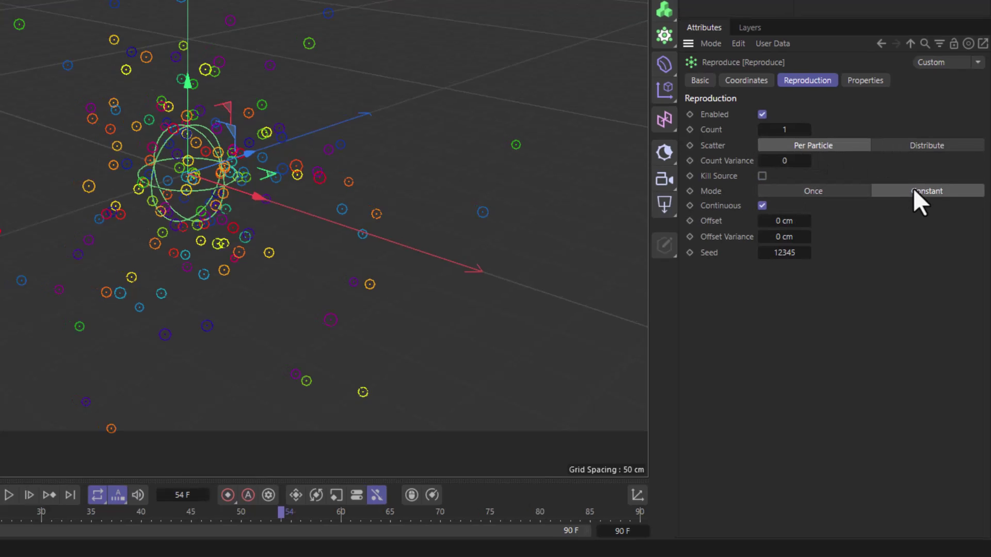
pyautogui.click(247, 513)
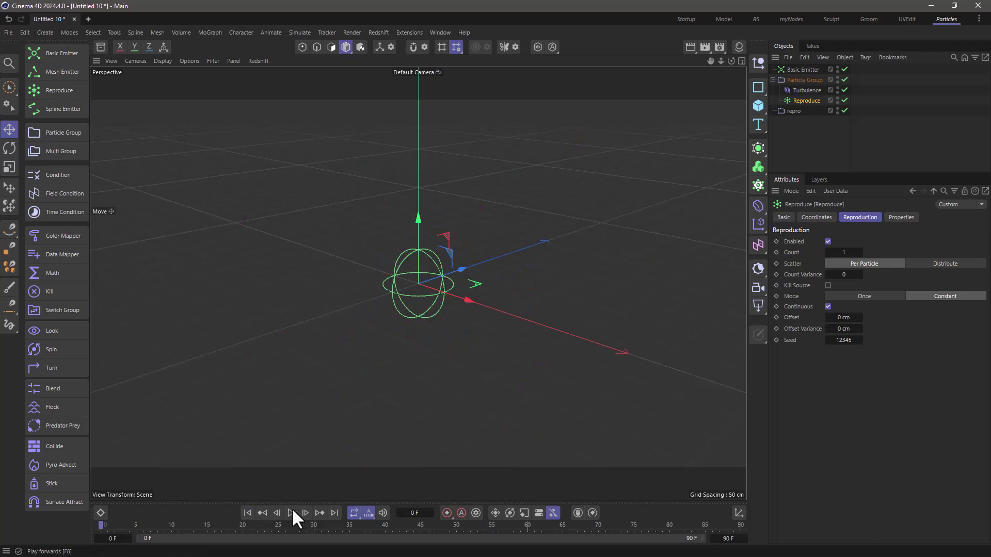
pyautogui.click(290, 513)
pyautogui.keyDown('alt'); pyautogui.moveTo(513, 231); pyautogui.dragTo(582, 232); pyautogui.keyUp('alt')
pyautogui.click(901, 217)
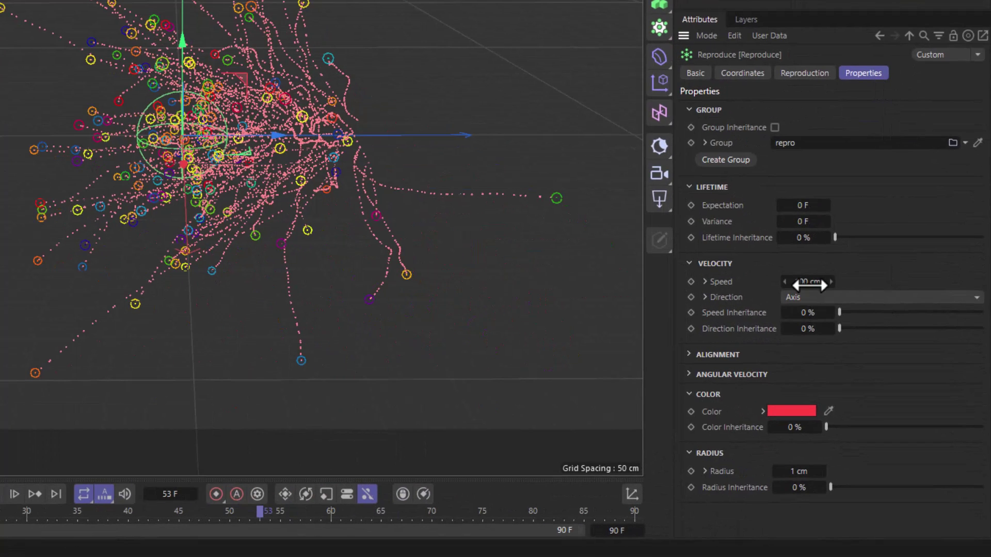
# - Set reproduced particle speed to 0 cm and colour and radius inheritance to 100%
pyautogui.click(809, 284)
pyautogui.write('0')
pyautogui.press('Return')
pyautogui.moveTo(840, 427); pyautogui.dragTo(985, 428)
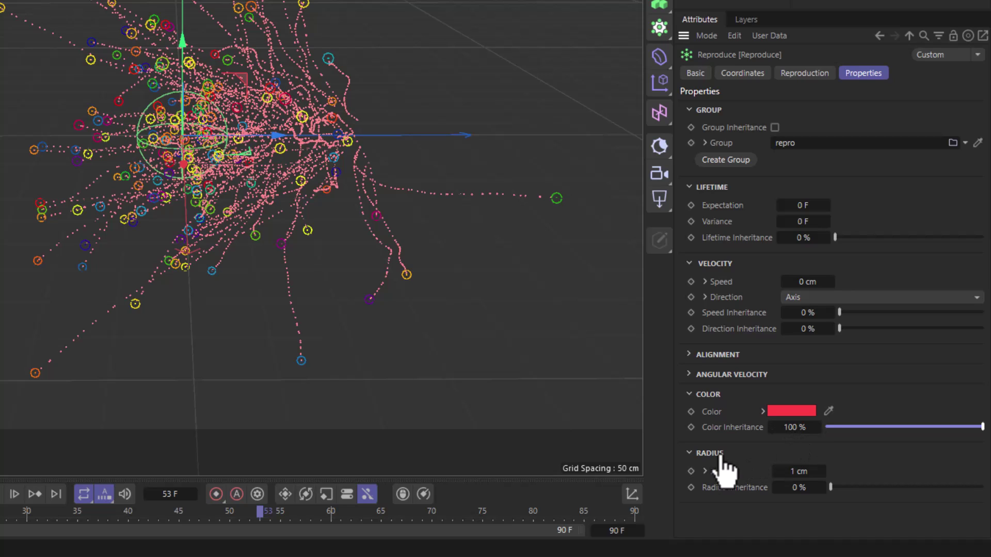
pyautogui.moveTo(837, 488); pyautogui.dragTo(988, 489)
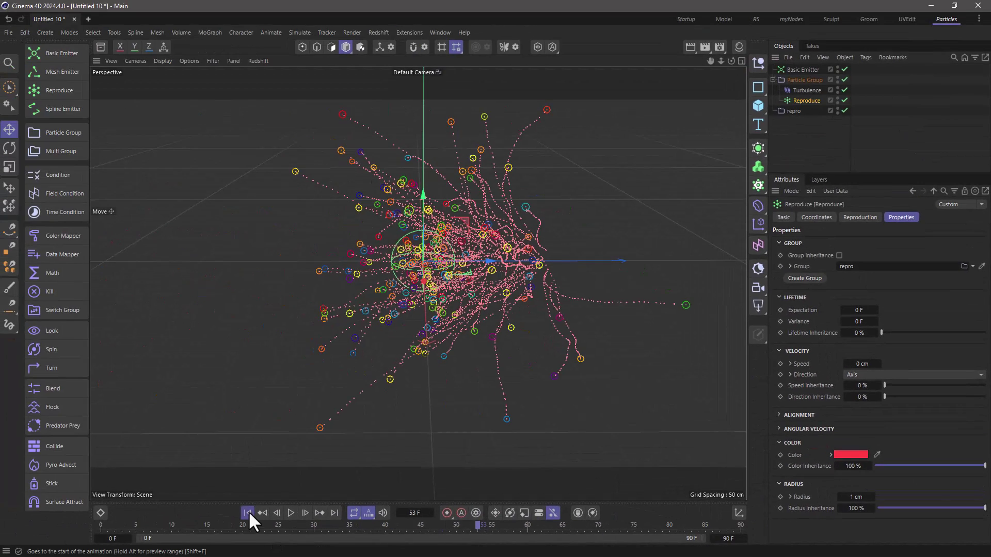
# - Enable Draw Radius on the repro group and replay to see thick circle trails
pyautogui.click(247, 513)
pyautogui.click(292, 513)
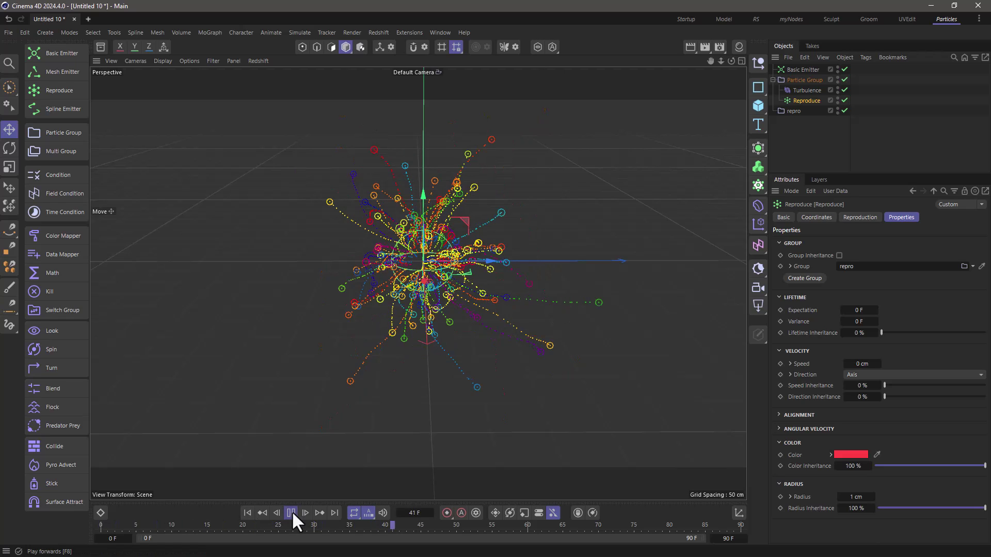
pyautogui.click(293, 511)
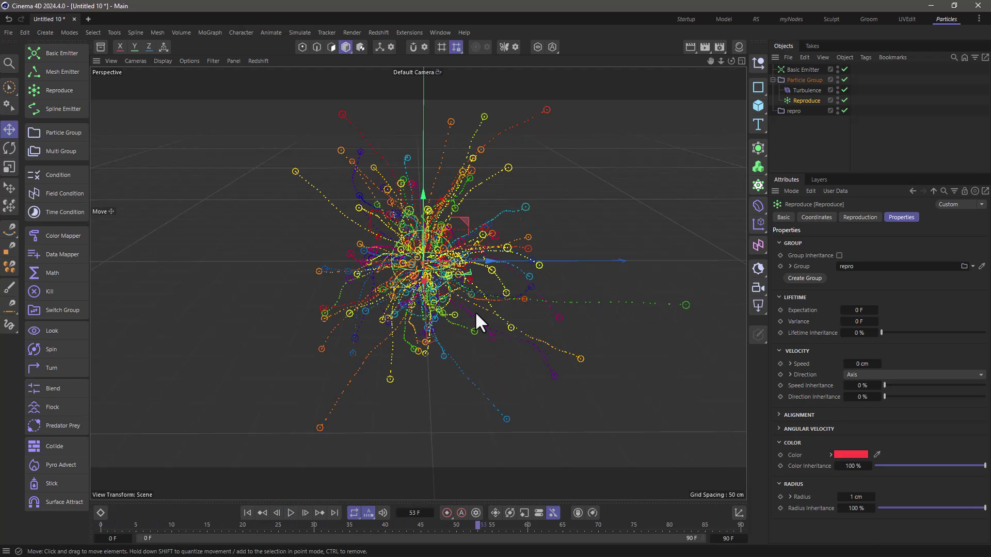
pyautogui.click(791, 111)
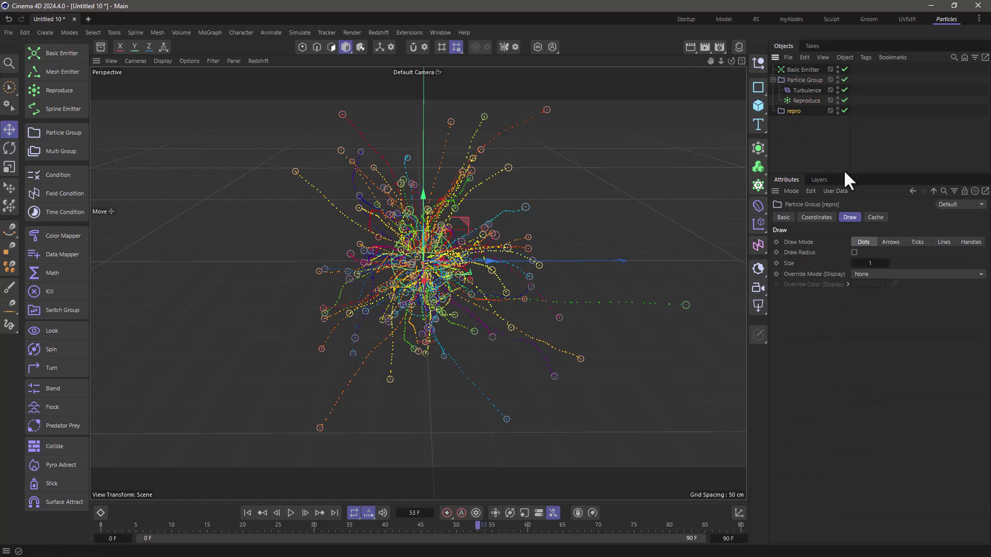
pyautogui.click(854, 252)
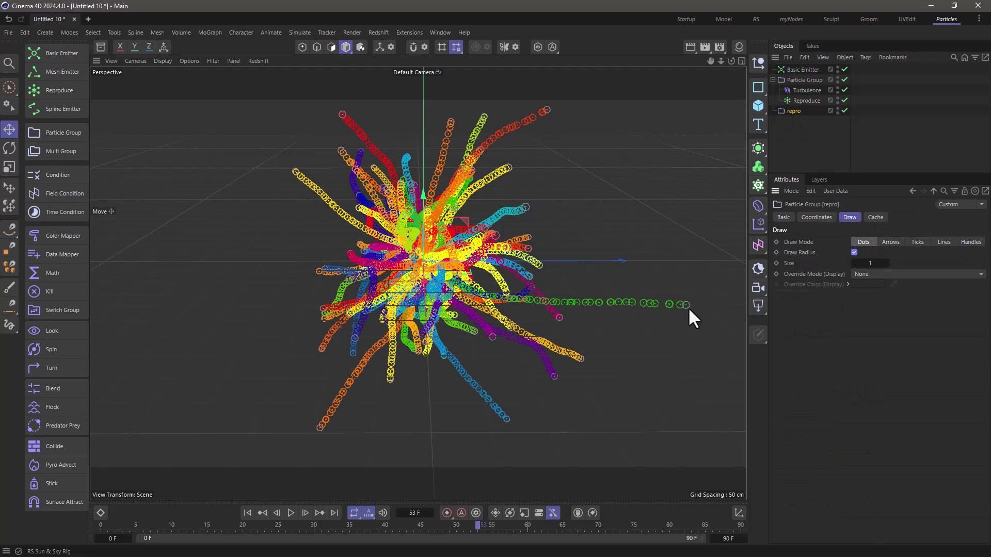
pyautogui.click(245, 514)
pyautogui.click(289, 513)
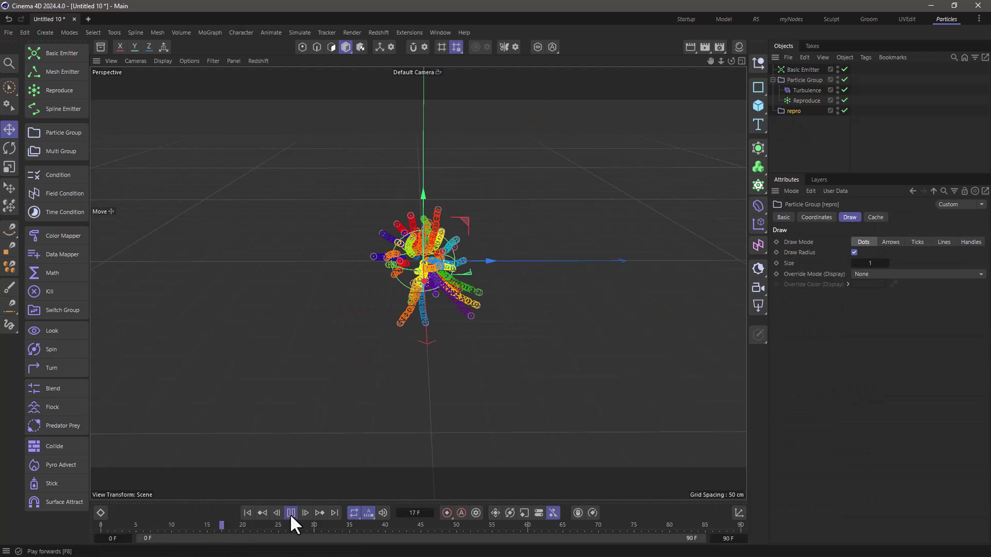
pyautogui.click(289, 513)
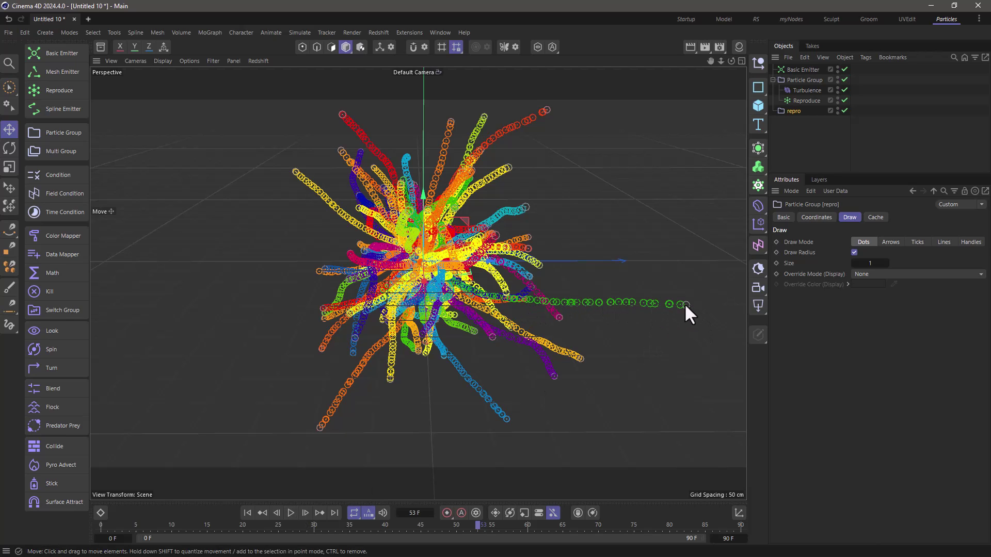
# - Set Reproduce Lifetime Expectation to 10 F and replay to check the shorter trails
pyautogui.click(808, 102)
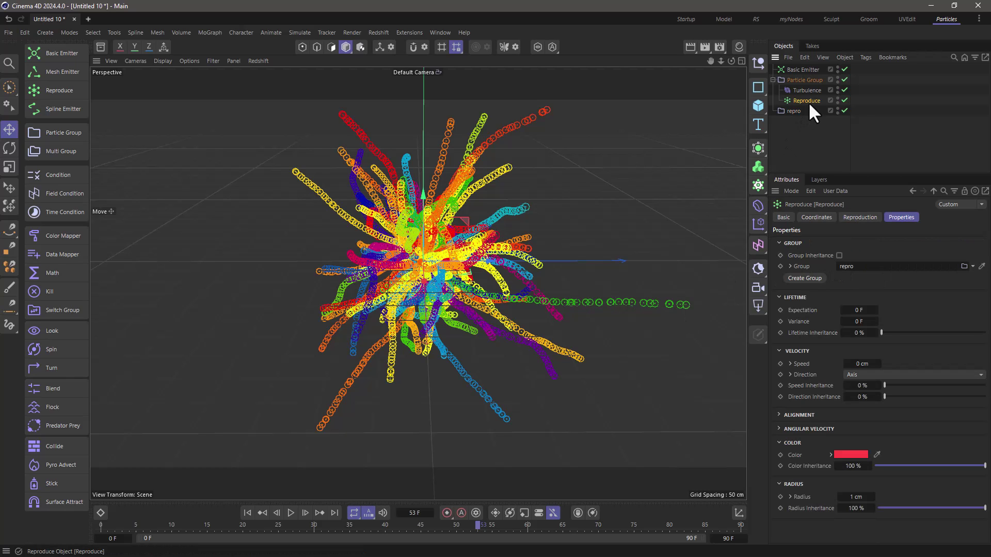
pyautogui.click(865, 311)
pyautogui.write('10')
pyautogui.press('Return')
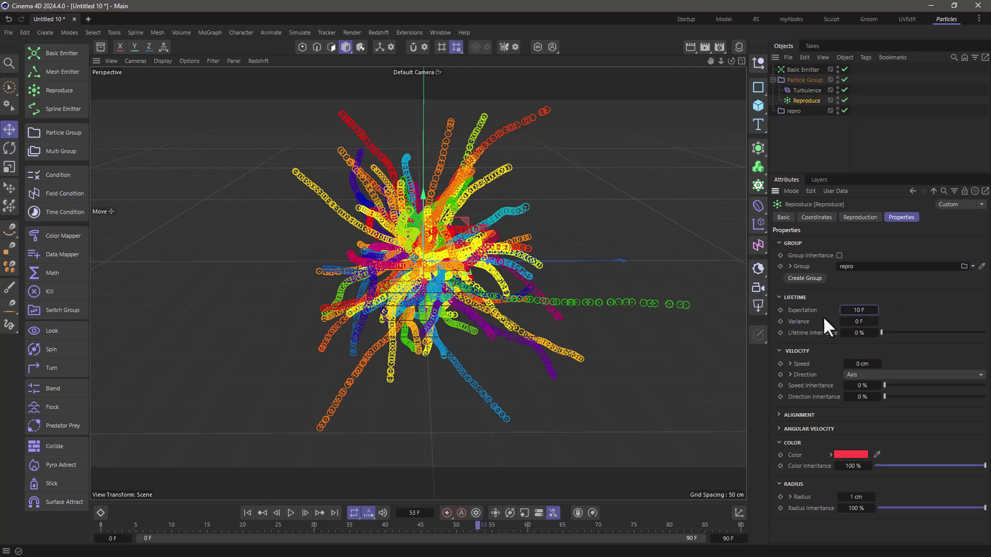
pyautogui.click(247, 513)
pyautogui.click(290, 513)
pyautogui.click(290, 513)
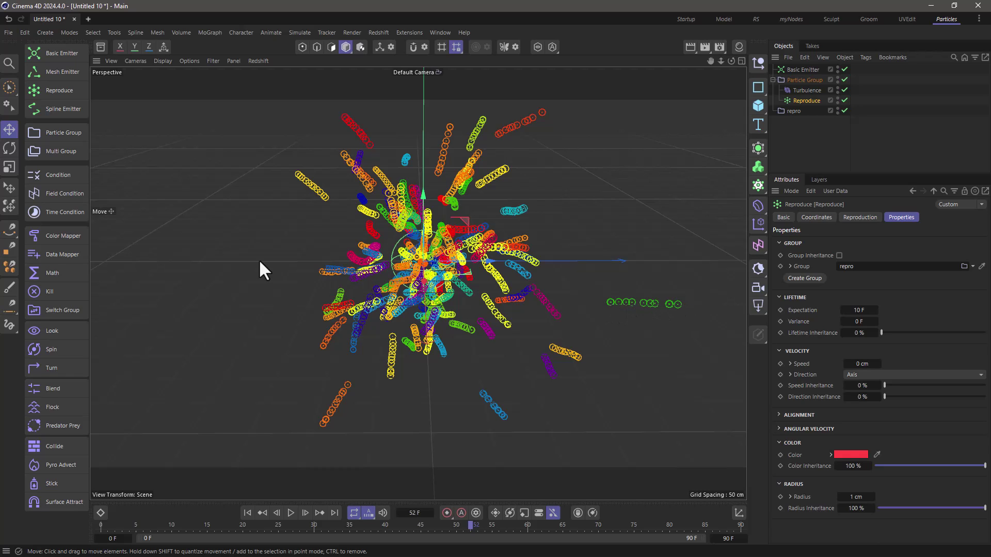
# - Add a Data Mapper under repro, mapping from Age Percentage with upper input 100%
pyautogui.click(62, 255)
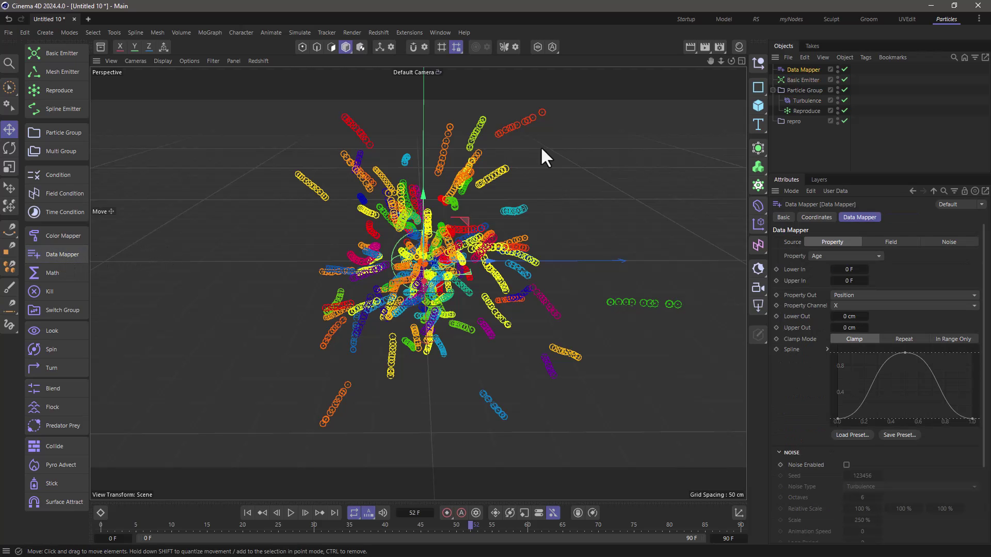
pyautogui.moveTo(811, 68); pyautogui.dragTo(796, 118)
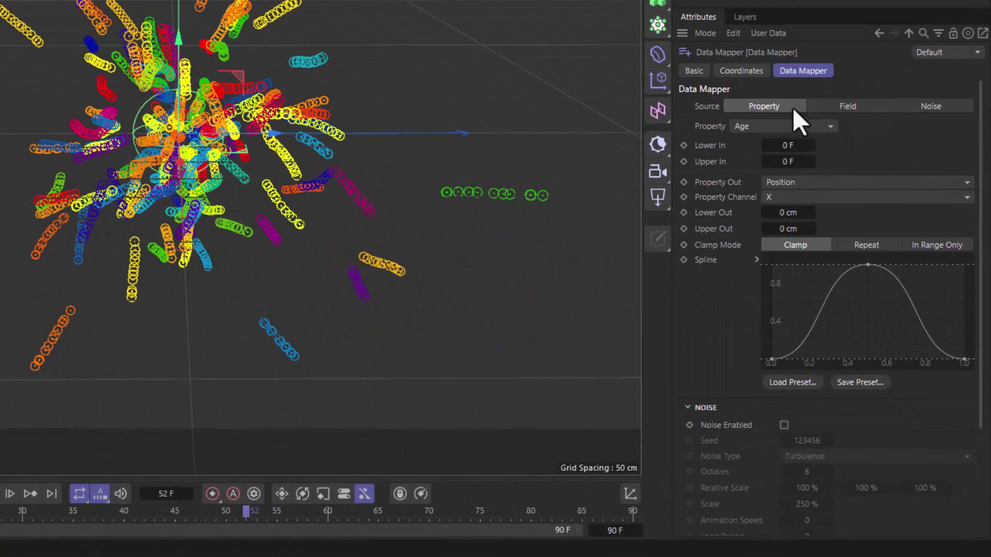
pyautogui.click(786, 124)
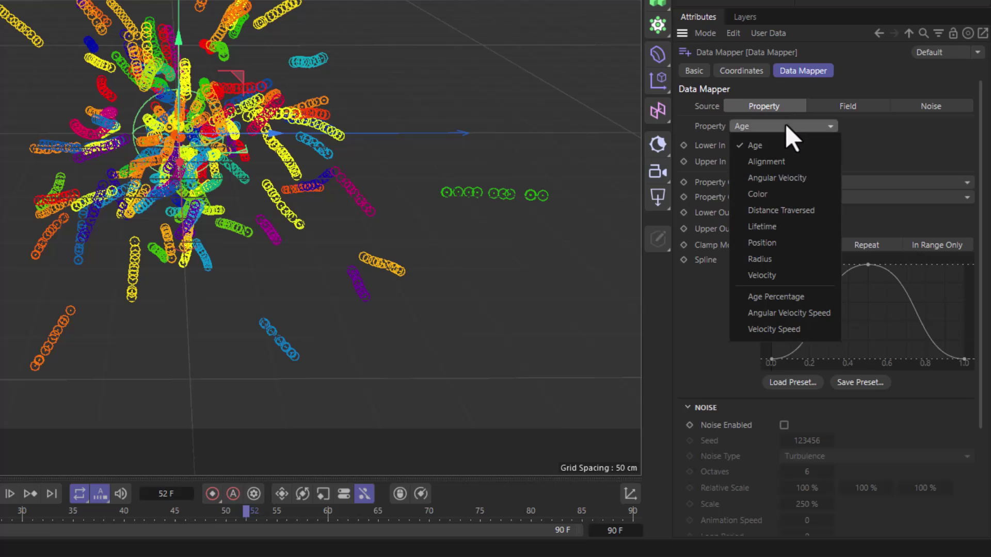
pyautogui.click(805, 298)
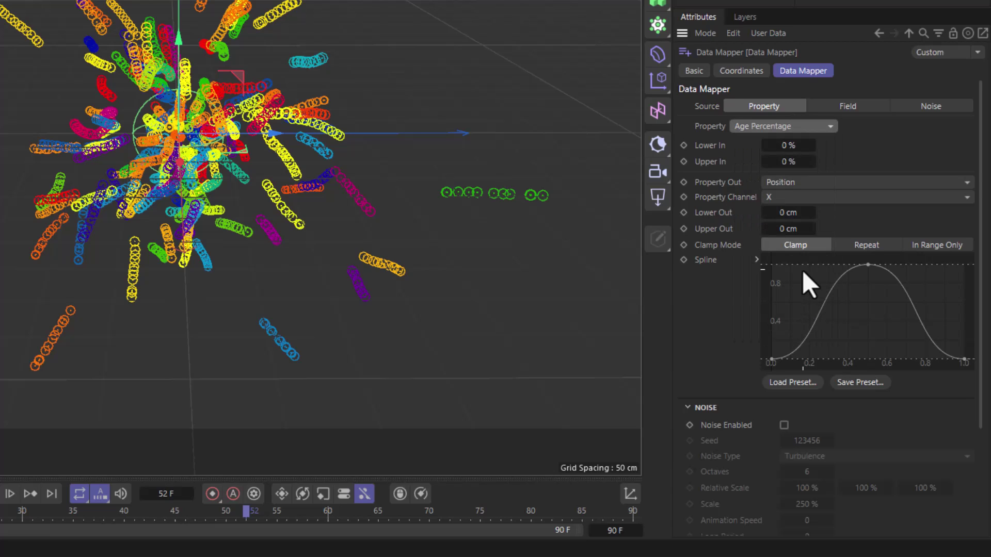
pyautogui.click(791, 161)
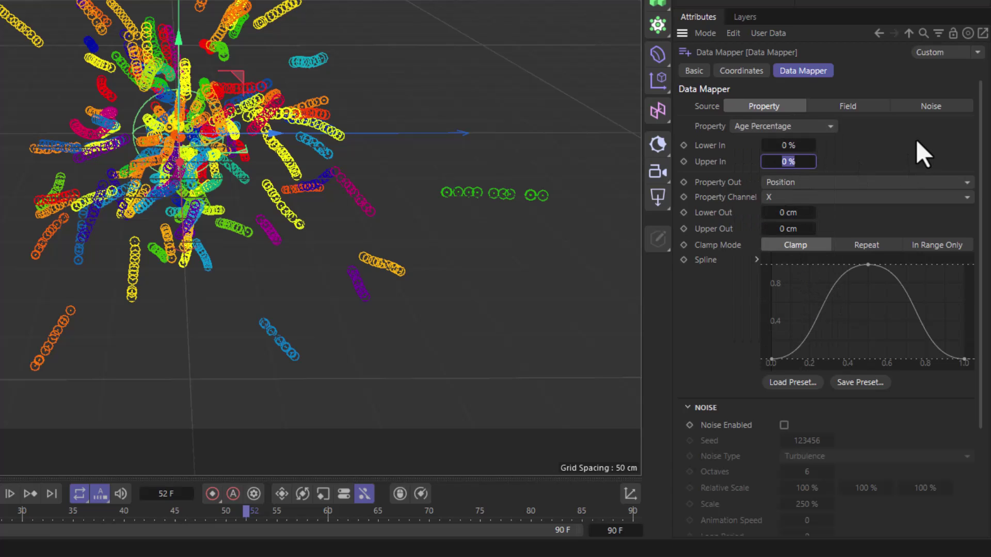
pyautogui.write('100')
pyautogui.press('Return')
# - Map the output to Radius from 5 cm to 1 cm with a linear curve
pyautogui.click(800, 183)
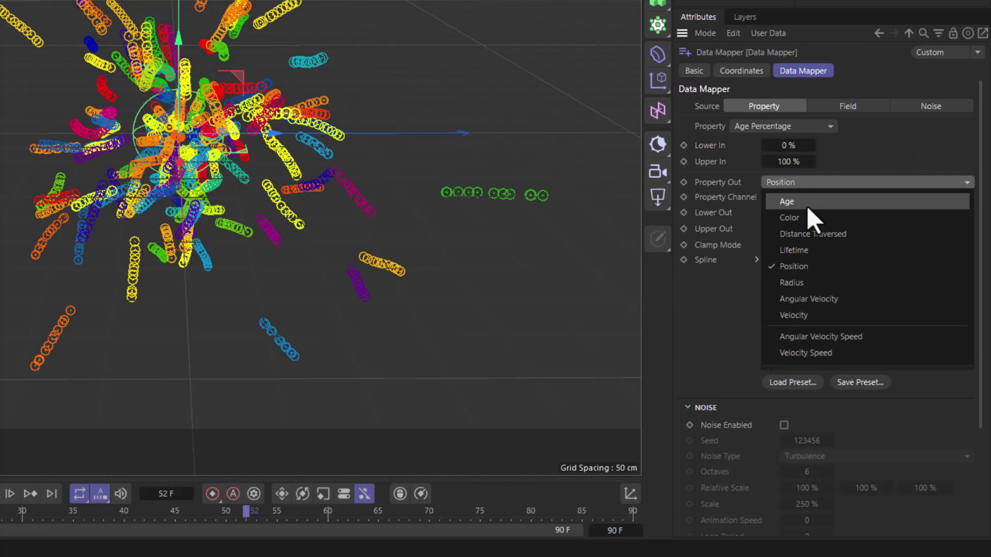
pyautogui.click(818, 282)
pyautogui.click(795, 198)
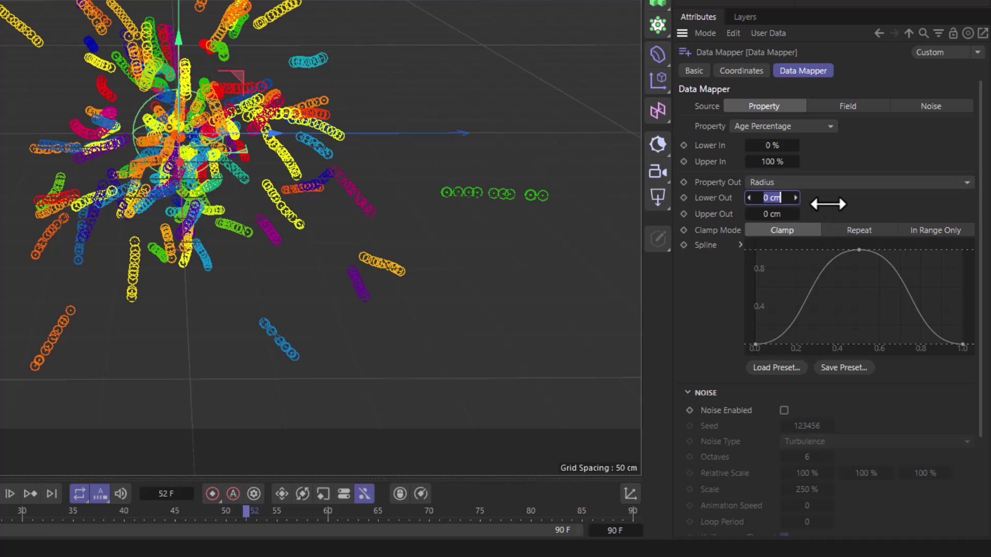
pyautogui.write('5')
pyautogui.press('Tab')
pyautogui.write('1')
pyautogui.press('Return')
pyautogui.rightClick(781, 277)
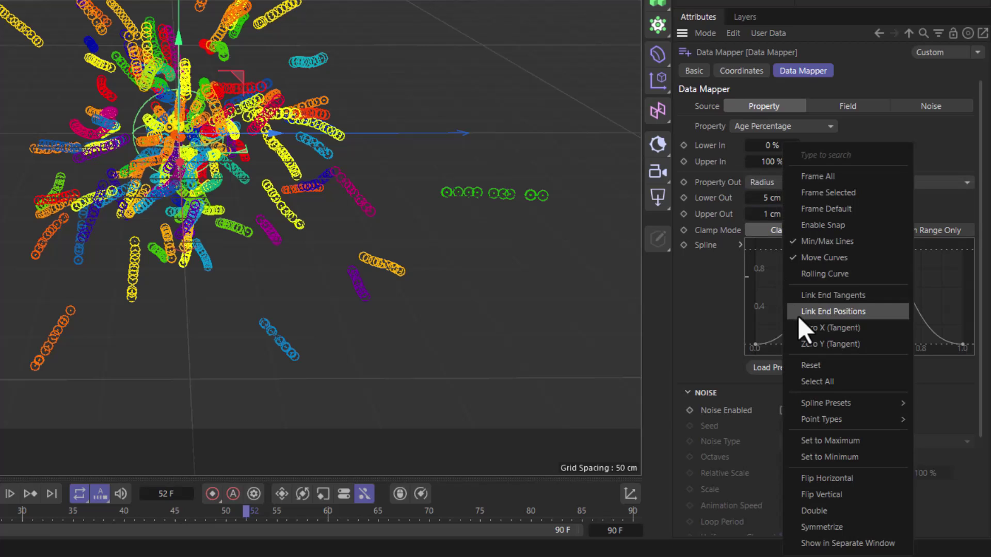
pyautogui.click(810, 369)
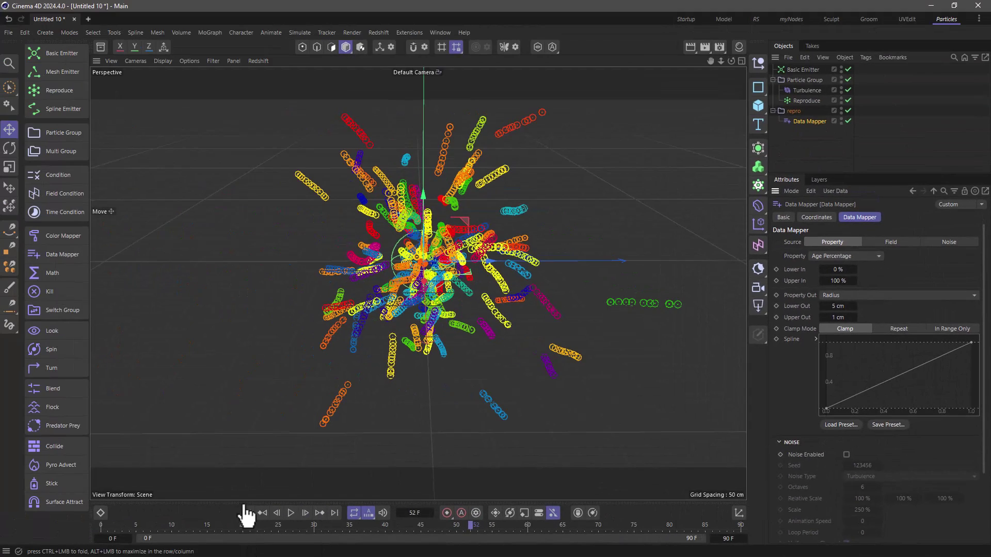
# - Replay the simulation to inspect the tapered trails
pyautogui.click(247, 513)
pyautogui.click(290, 511)
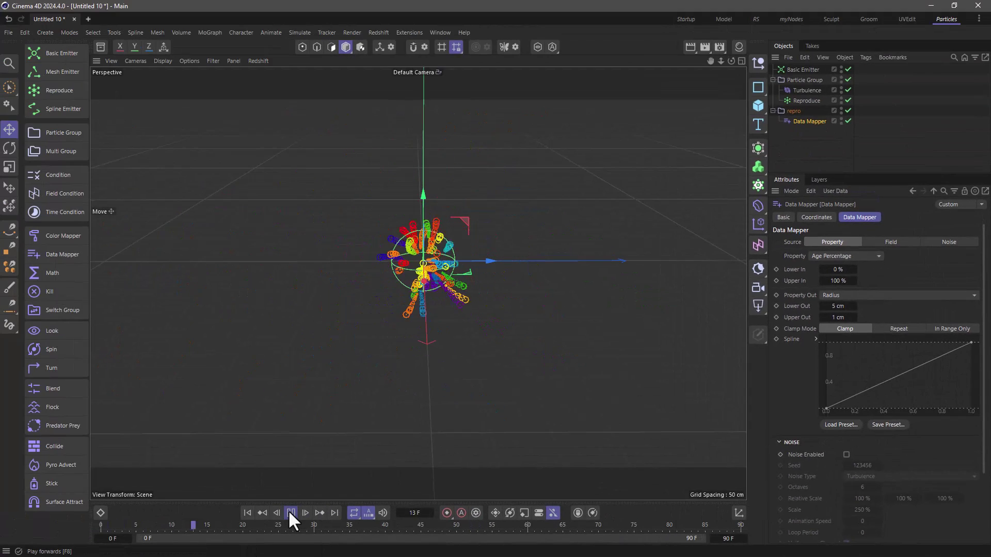
pyautogui.click(290, 513)
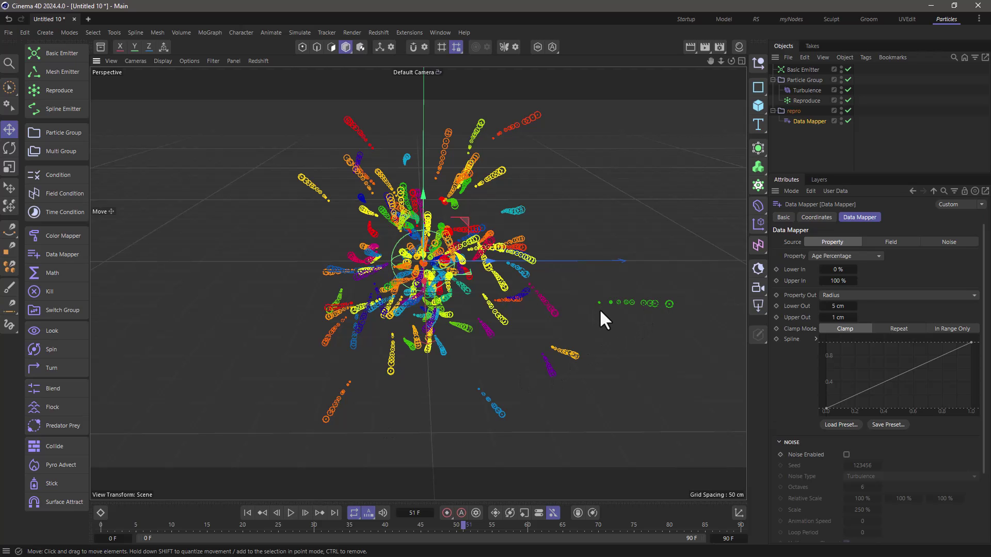
pyautogui.hotkey('ctrl', 'd')
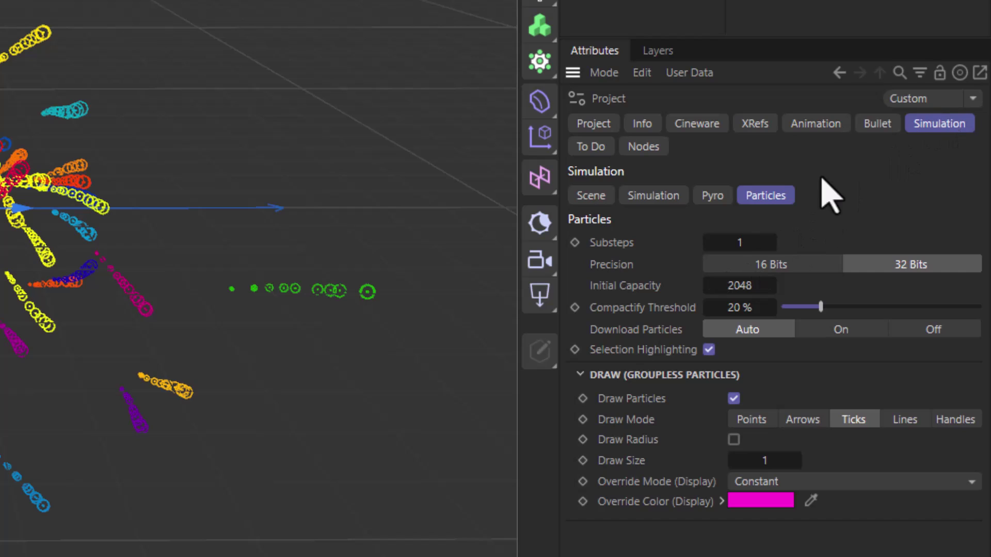
# - Set particle simulation Substeps to 10 and replay from the start
pyautogui.click(734, 247)
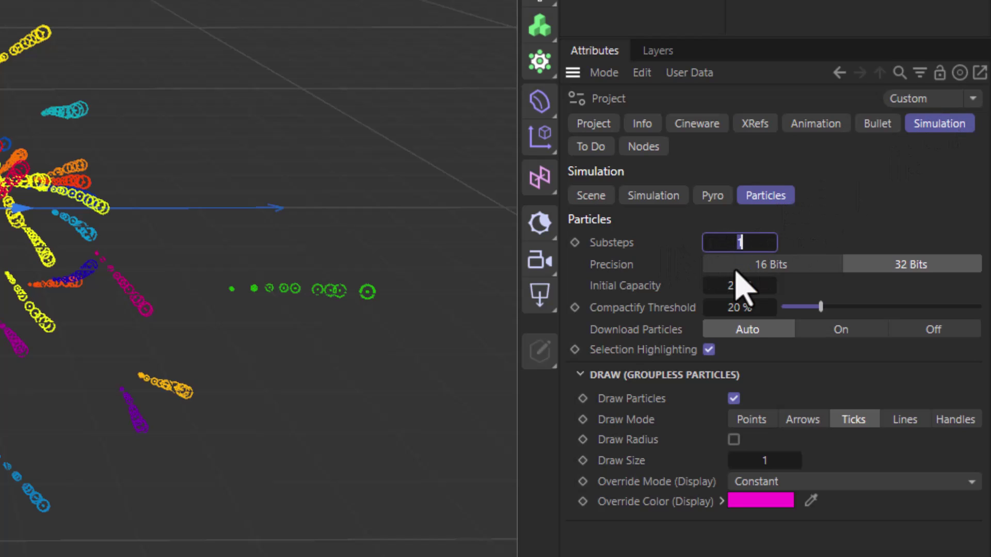
pyautogui.write('10')
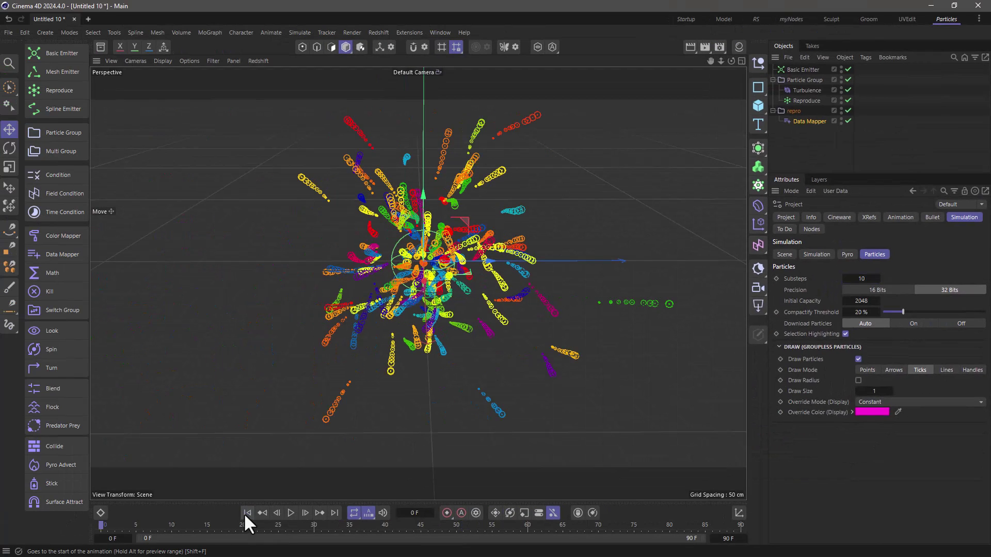
pyautogui.click(247, 513)
pyautogui.click(292, 512)
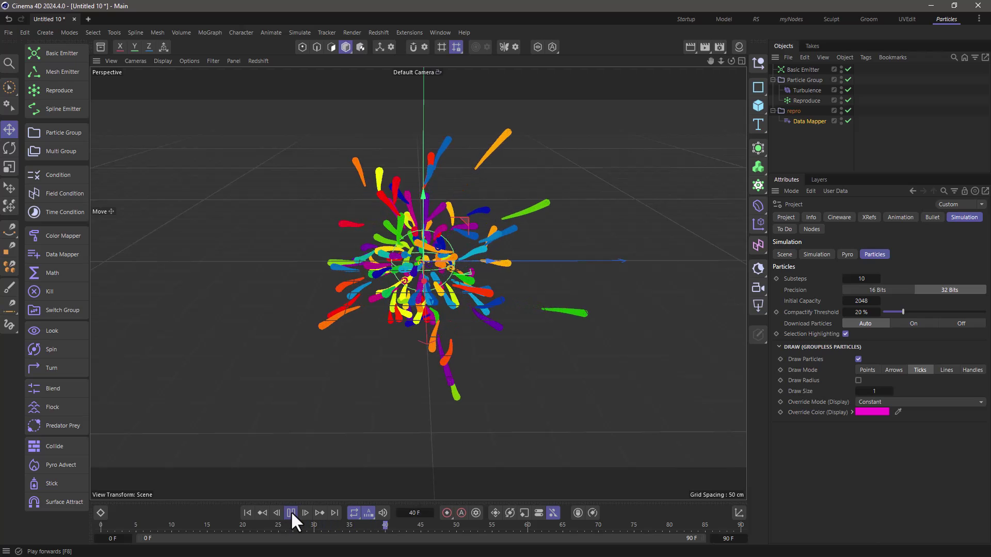
pyautogui.click(291, 512)
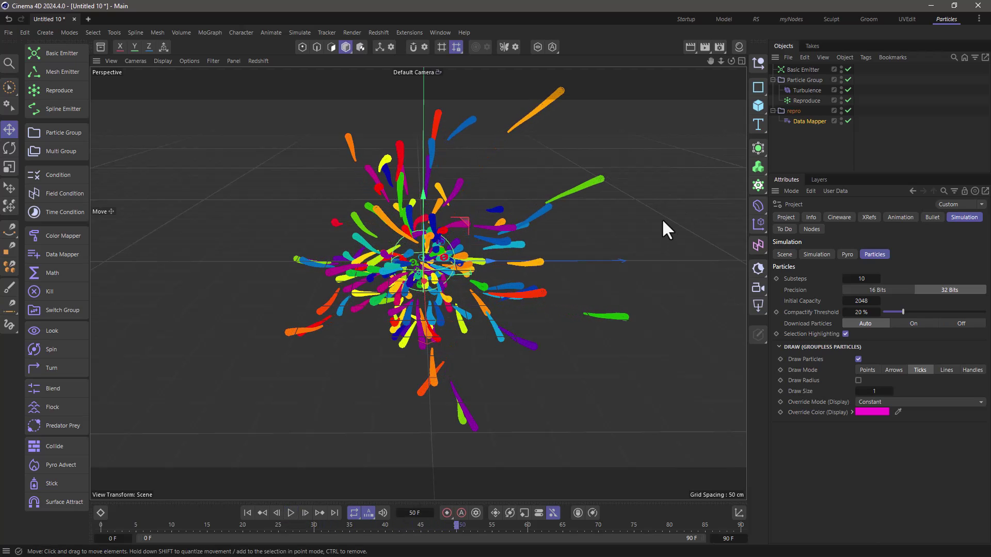